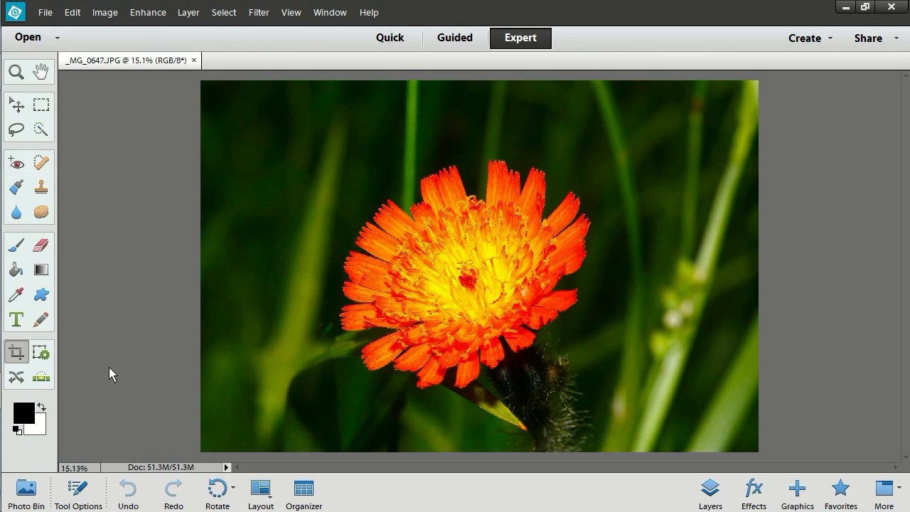
- Crop the photo around the orange flower with no aspect restriction, trimming the background on all sides
left_click(16, 353)
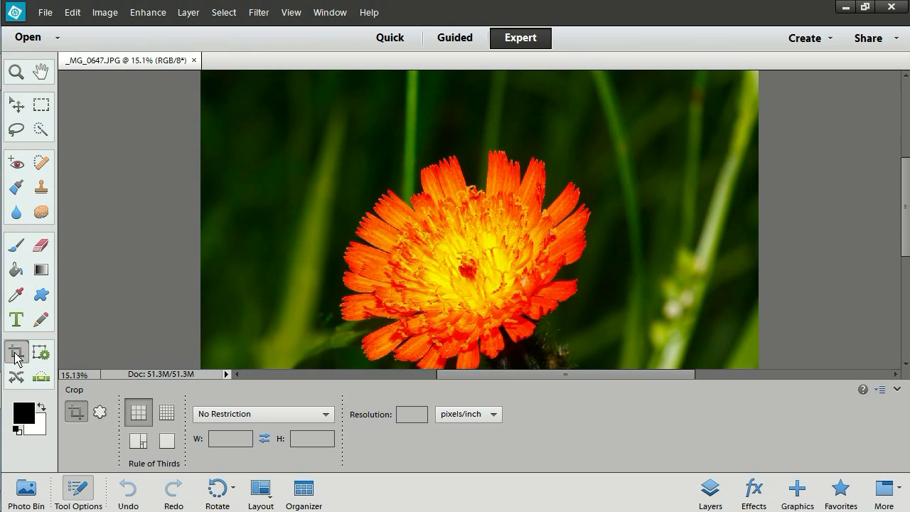
left_click(79, 489)
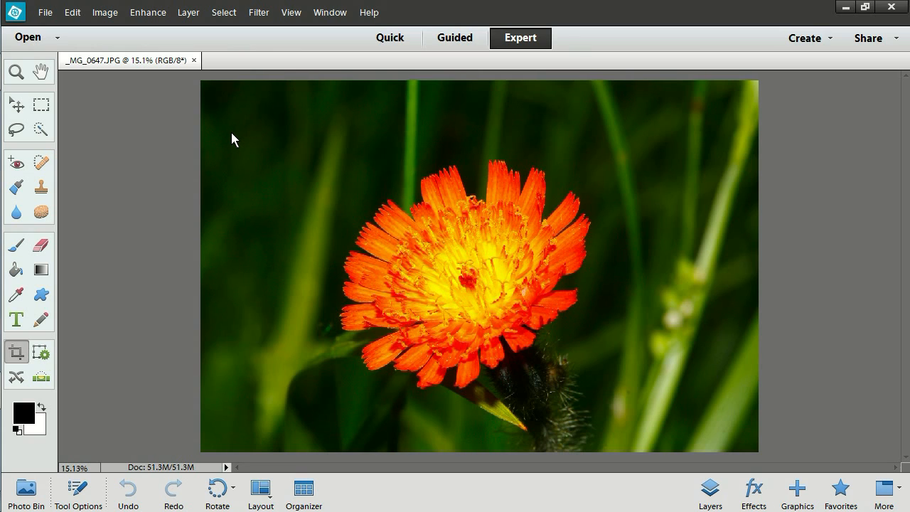
left_click_drag(231, 132, 634, 441)
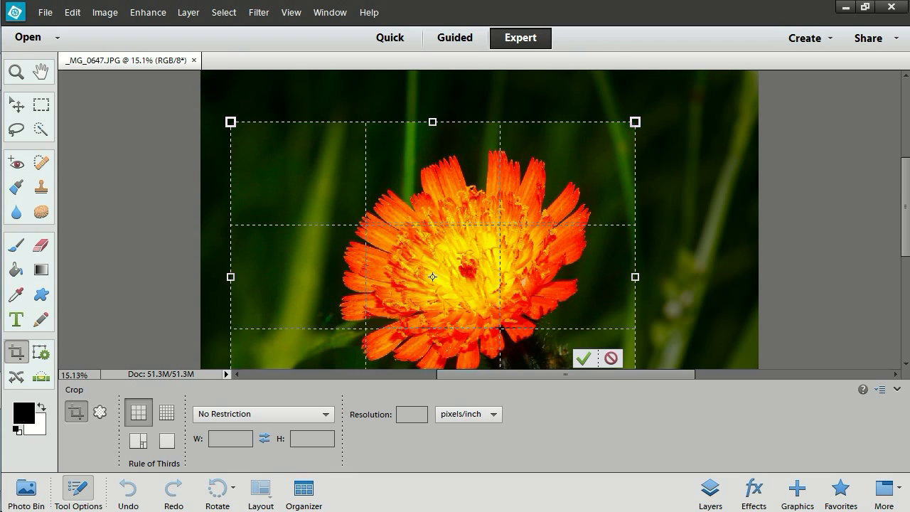
left_click(79, 490)
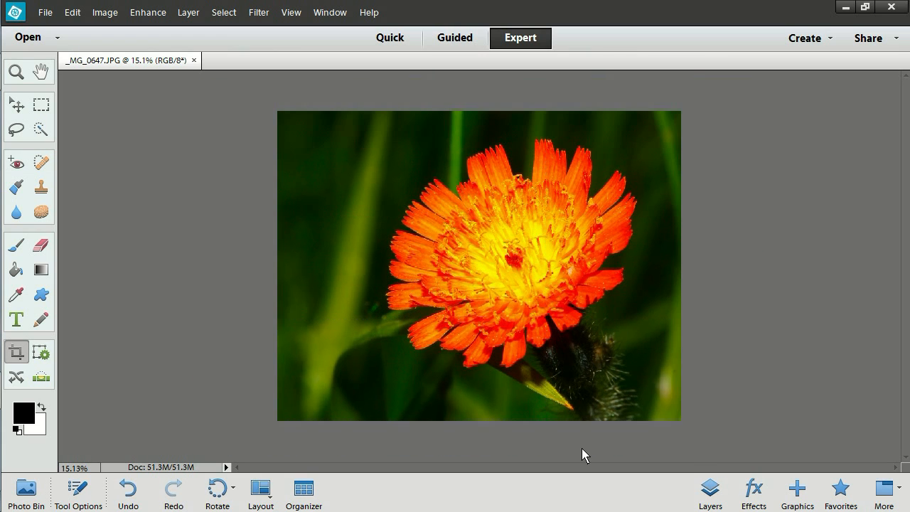
left_click(583, 452)
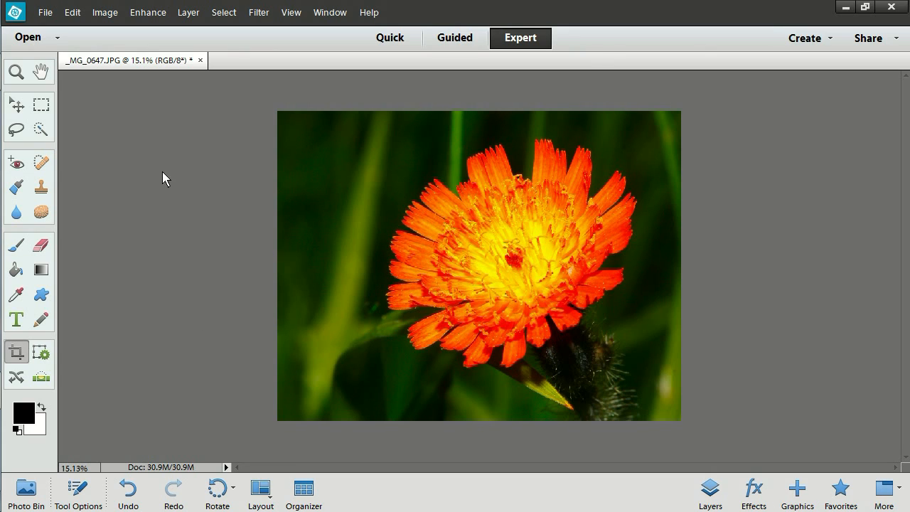
- Open the image size settings, keep resampling enabled with the Bicubic method, and set the resolution to 300 pixels/inch
left_click(107, 13)
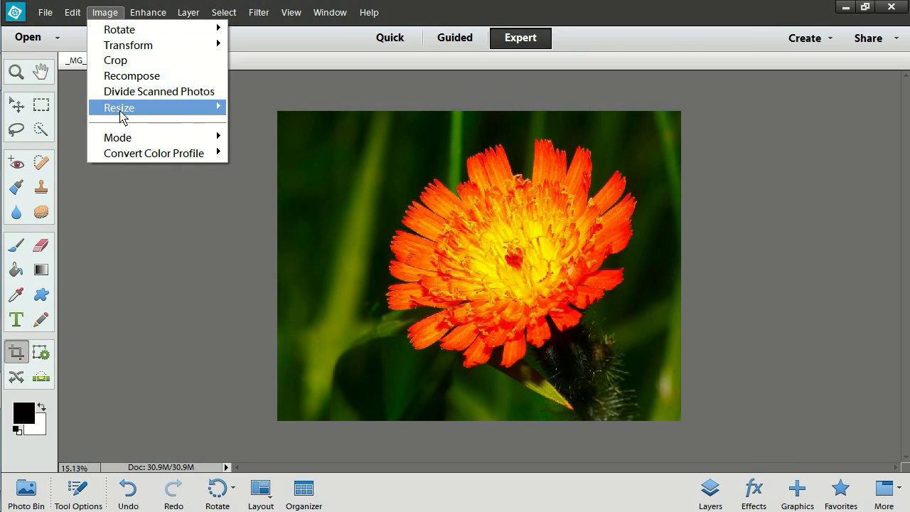
mouse_move(122, 115)
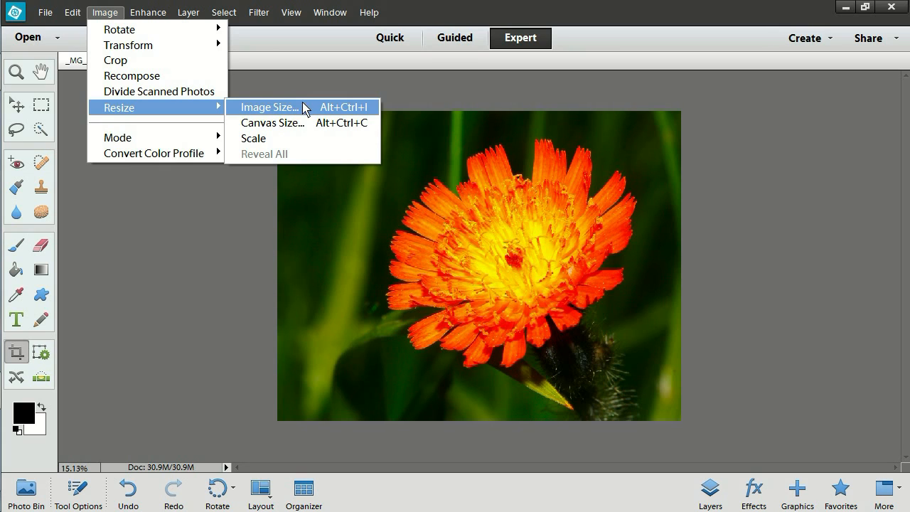
left_click(264, 110)
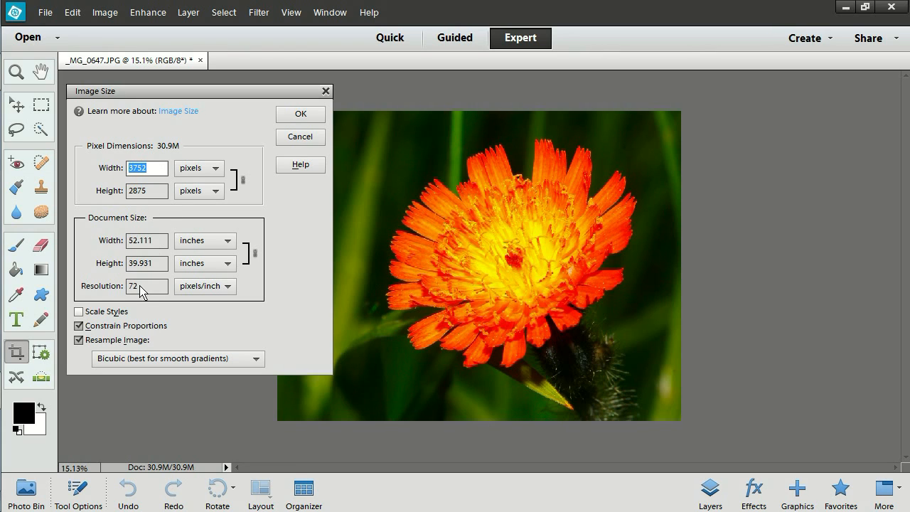
left_click(79, 341)
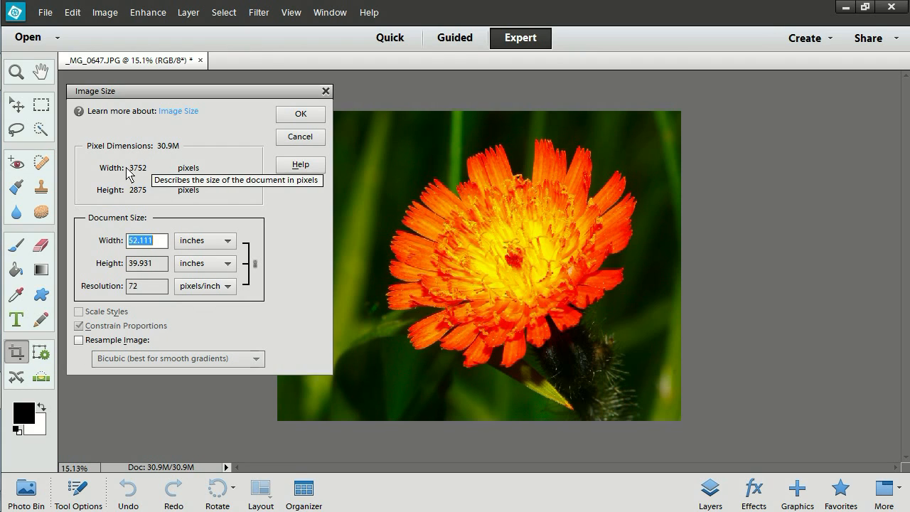
left_click(79, 341)
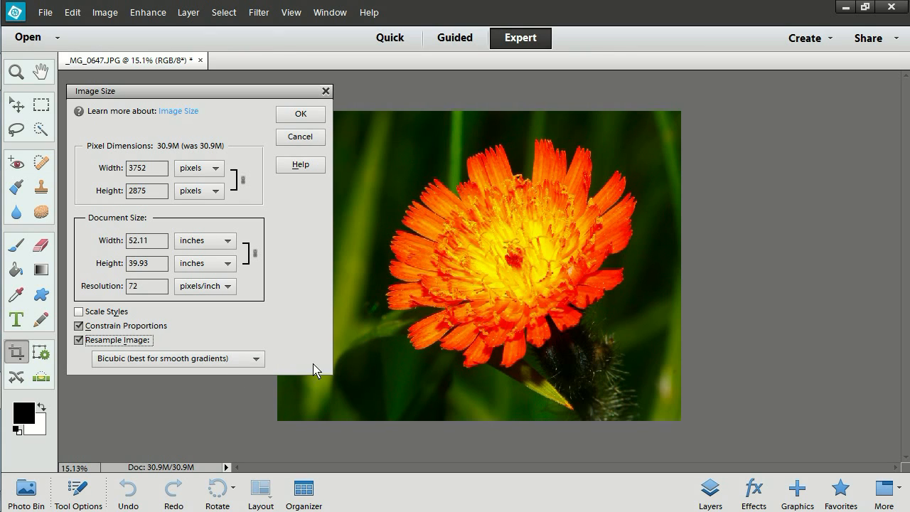
left_click(256, 361)
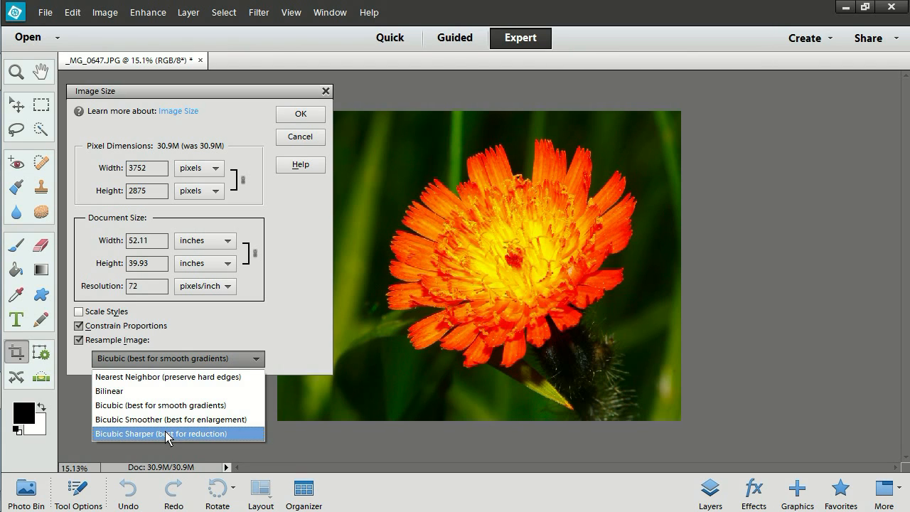
left_click(163, 360)
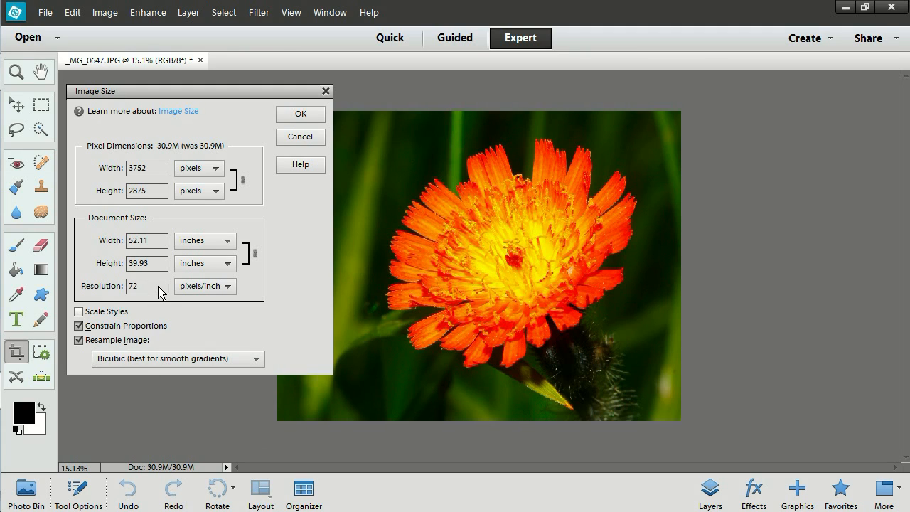
left_click_drag(142, 287, 111, 291)
type("300")
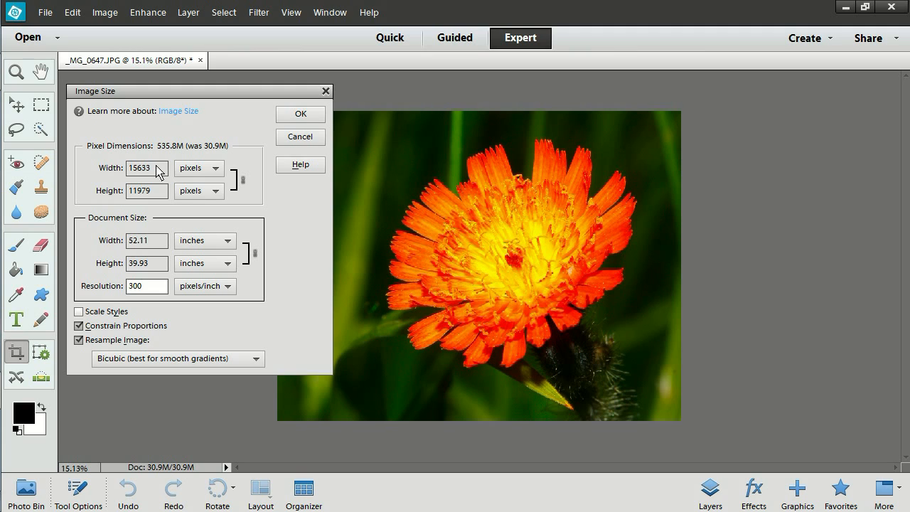
- Try a width of 1024 pixels, then set the height to 768 pixels with constrained proportions and apply the resize
left_click_drag(158, 170, 112, 171)
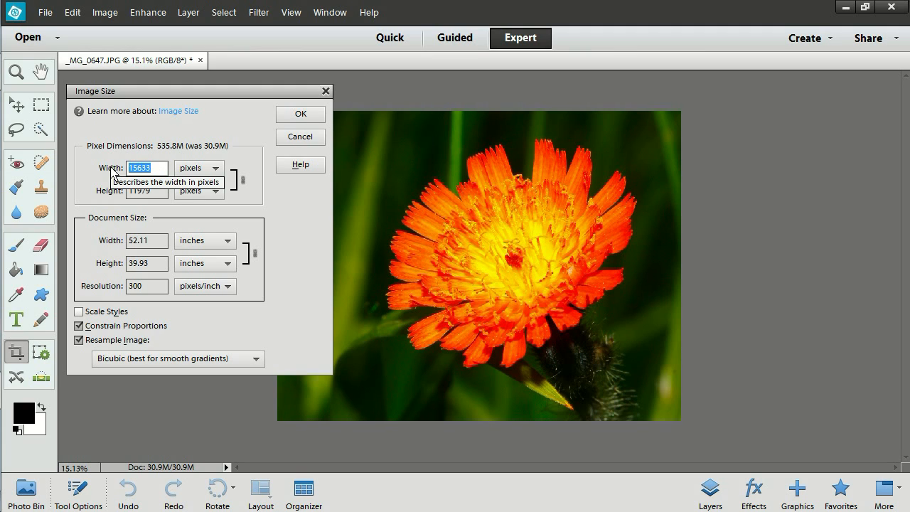
type("1024")
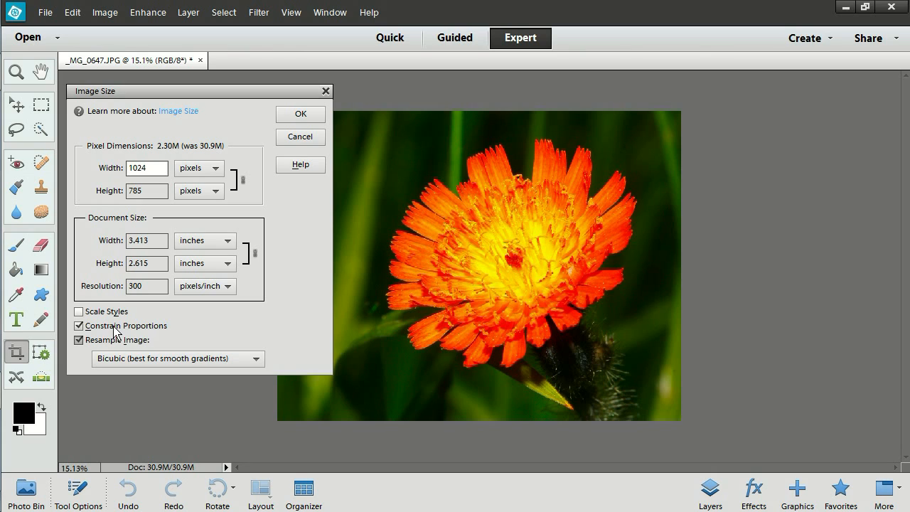
left_click(156, 193)
left_click_drag(156, 193, 115, 196)
mouse_move(7, 202)
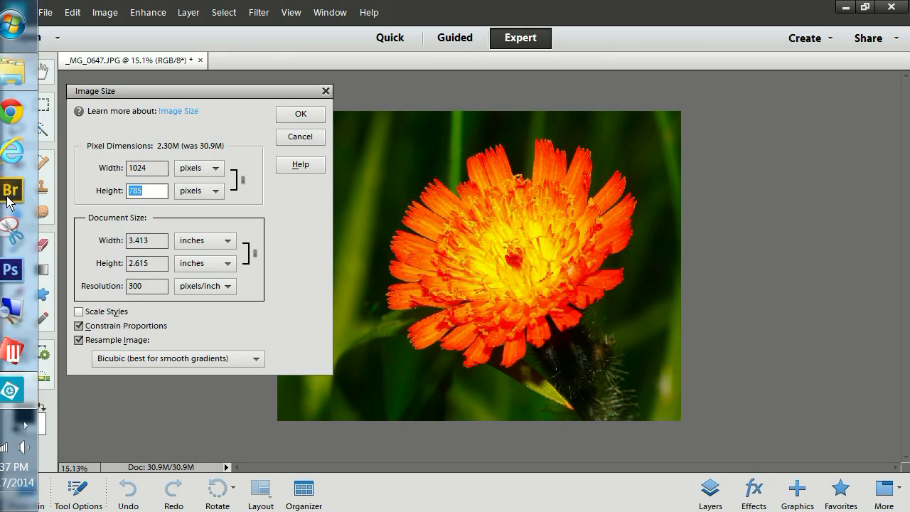
type("76")
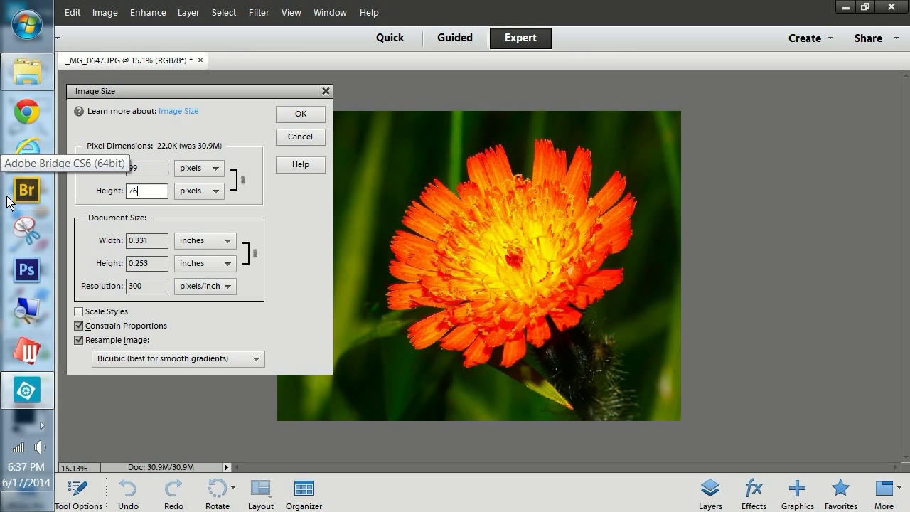
type("8")
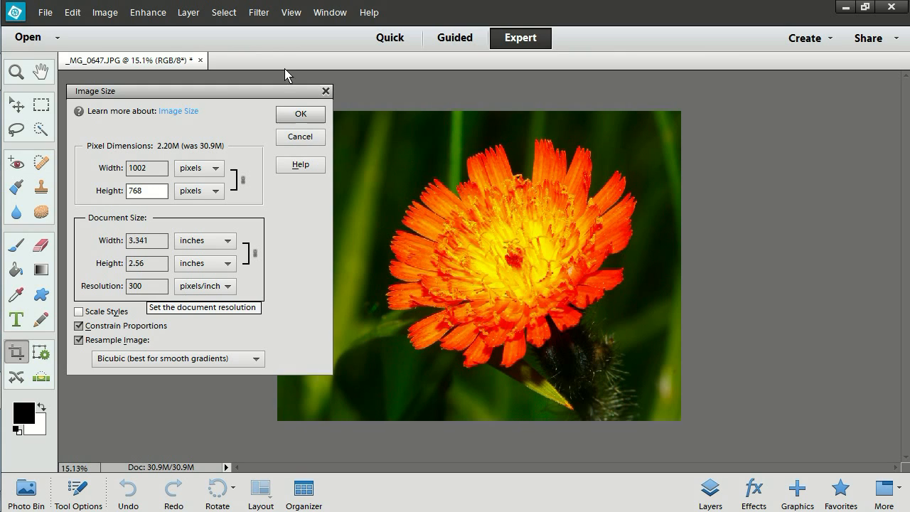
left_click(300, 116)
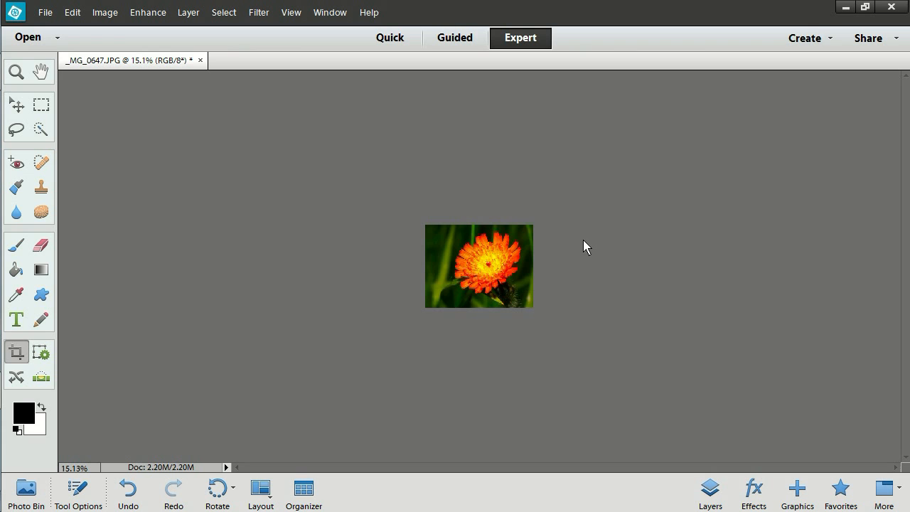
- Start an Unsharp Mask on the resized flower photo and set its amount to 78%
scroll(584, 240, "up", 6)
scroll(589, 239, "up", 4)
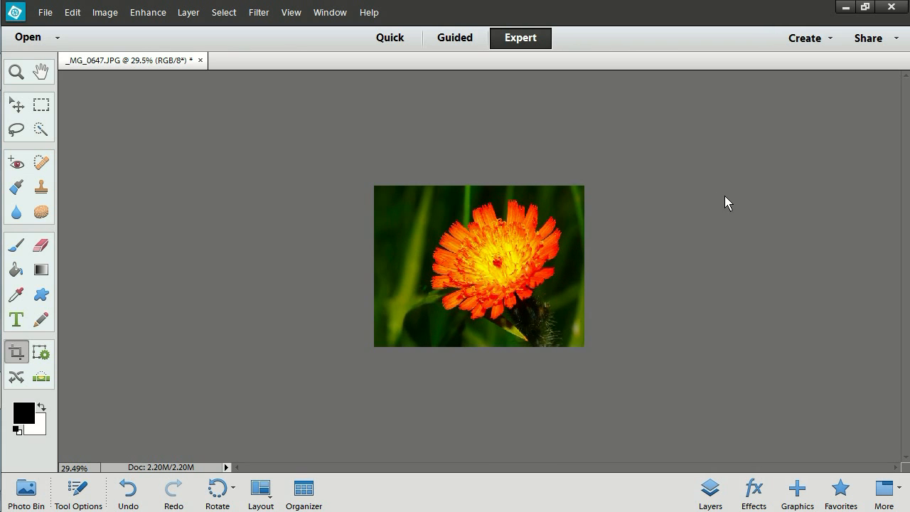
scroll(672, 225, "up", 2)
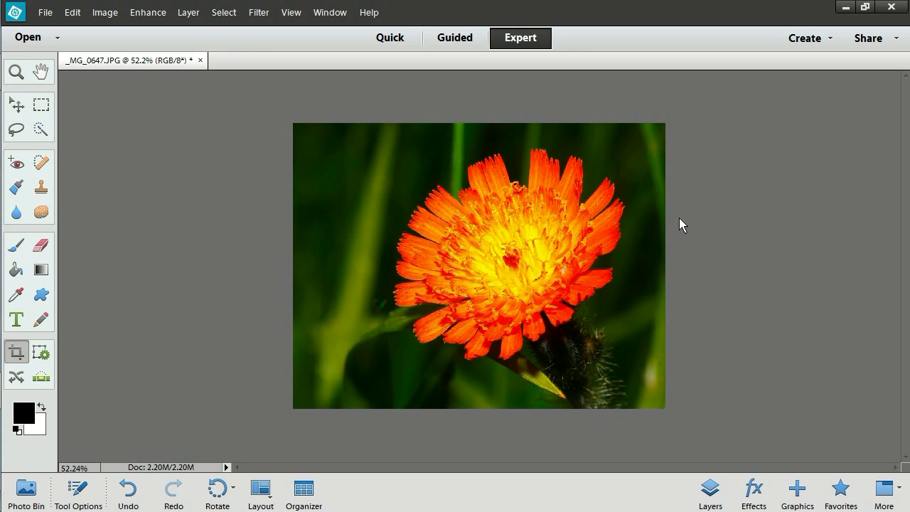
scroll(681, 225, "up", 2)
scroll(684, 225, "up", 1)
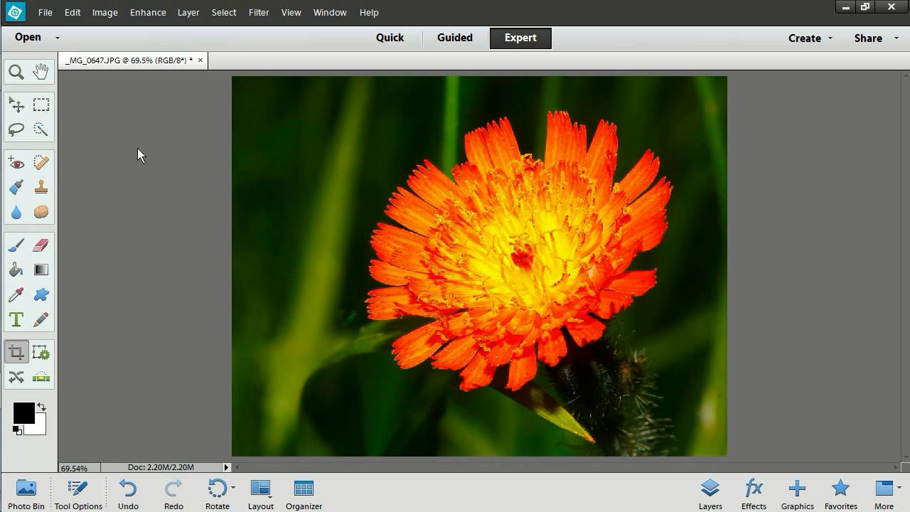
left_click(149, 13)
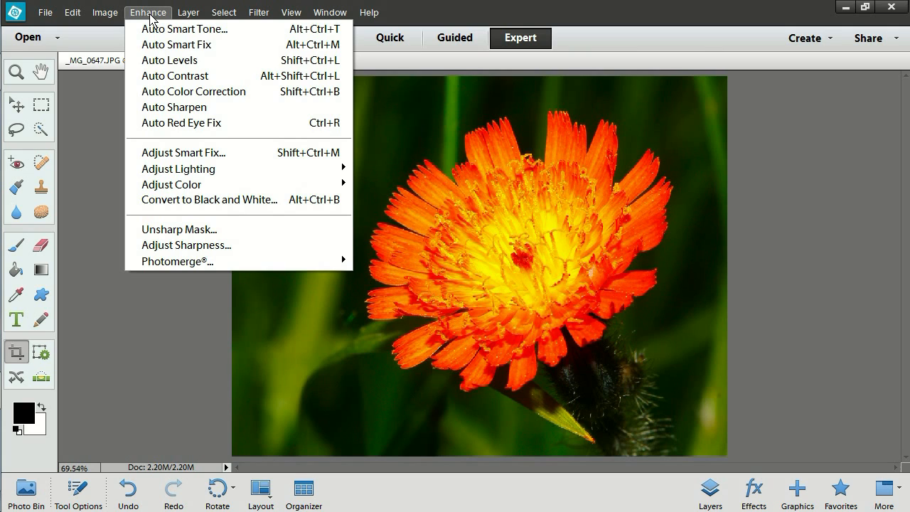
left_click(179, 237)
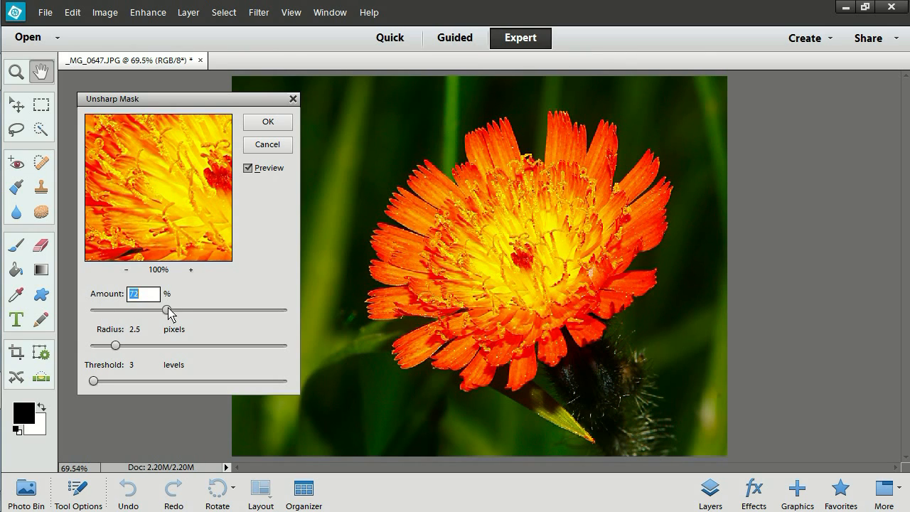
left_click_drag(169, 310, 172, 311)
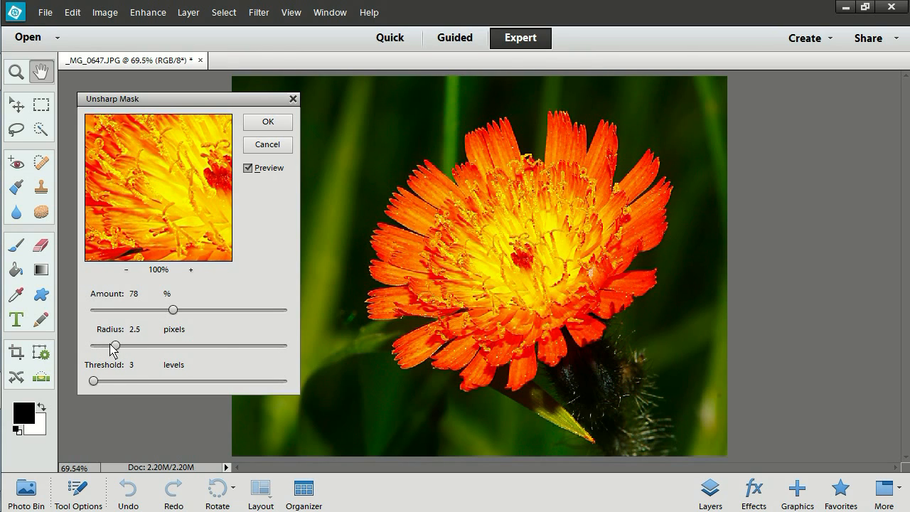
- Try Unsharp Mask radii of 0.8 and 122.6 pixels, compare with the unsharpened photo, and return the radius to 2.5 pixels
left_click_drag(114, 347, 96, 348)
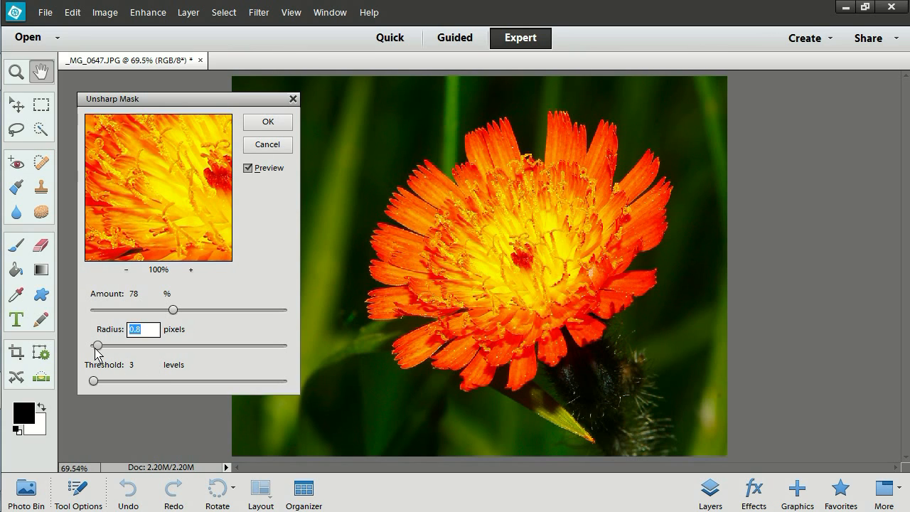
left_click_drag(97, 346, 273, 358)
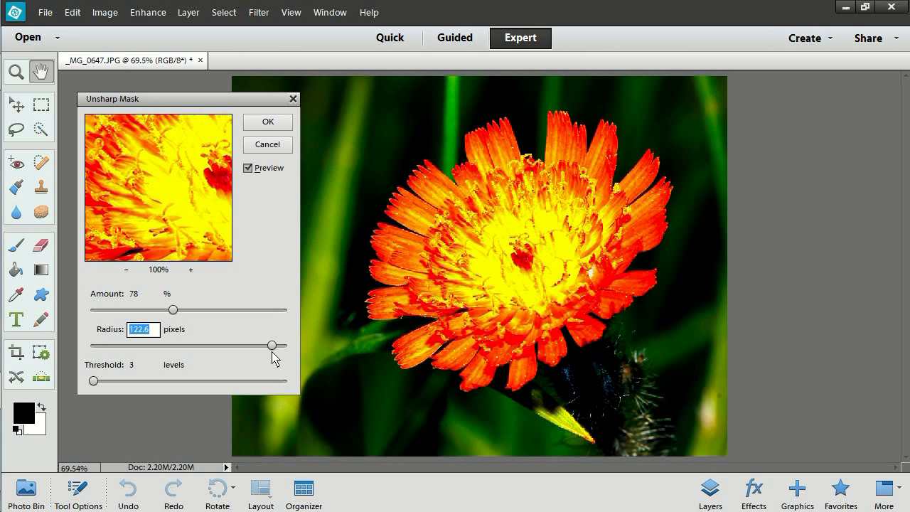
left_click(249, 171)
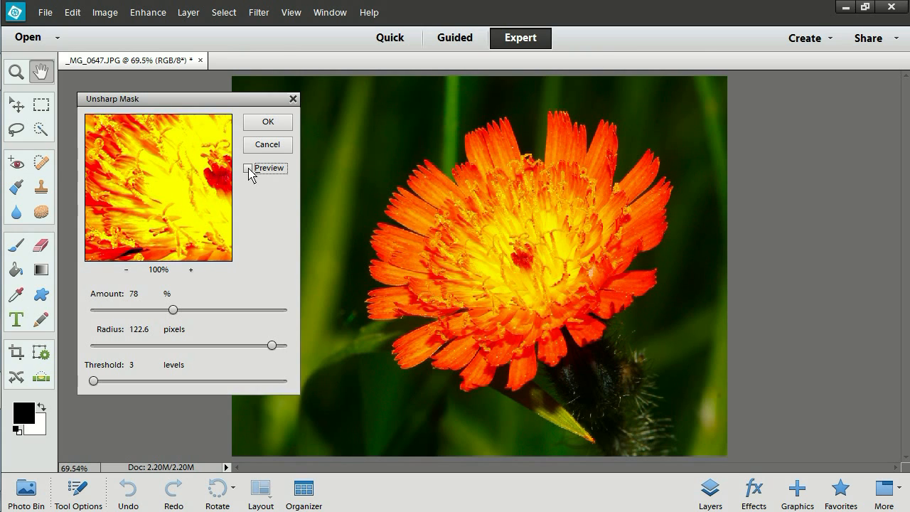
left_click(248, 170)
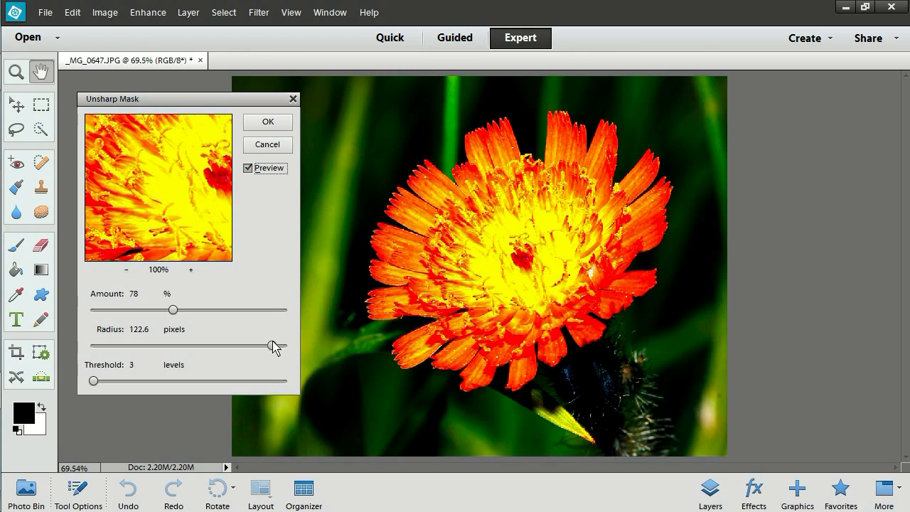
left_click_drag(273, 346, 116, 346)
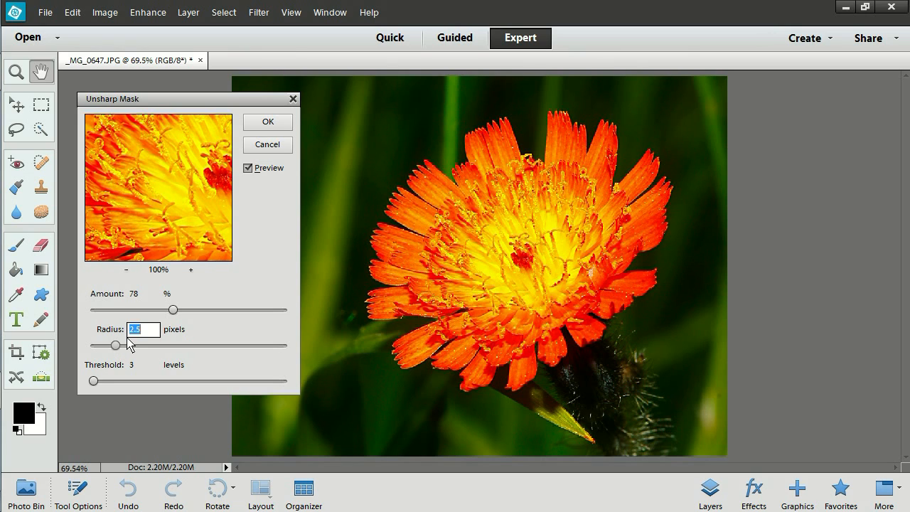
- Compare the sharpened and original detail, raise the Unsharp Mask amount to 91%, and apply the sharpening
left_click(180, 187)
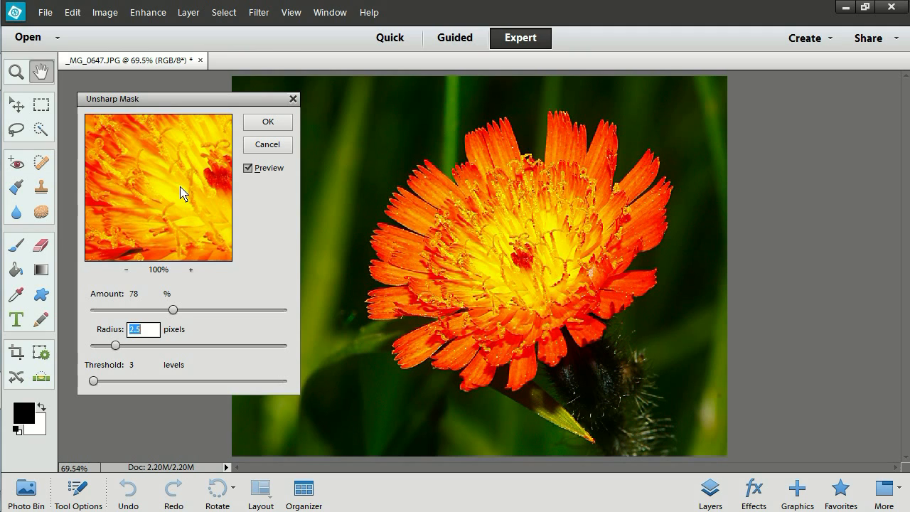
left_click(181, 192)
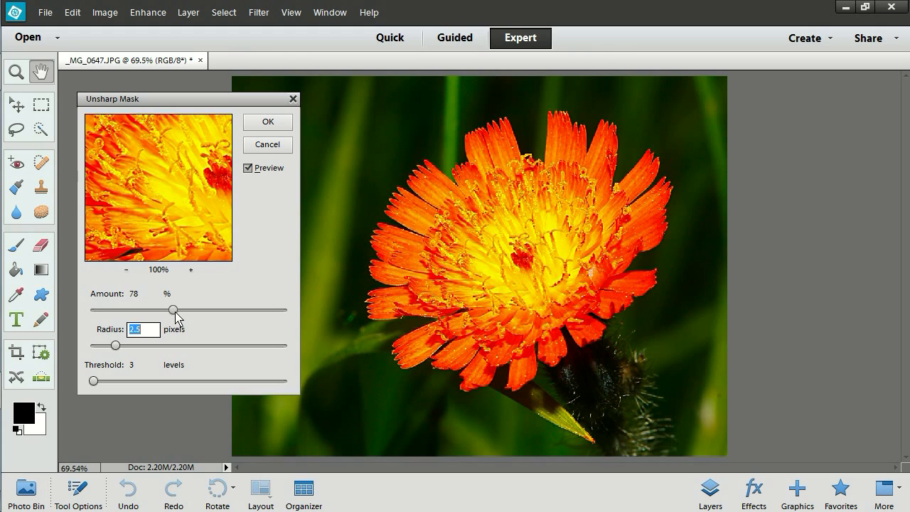
left_click_drag(174, 311, 189, 313)
left_click(171, 172)
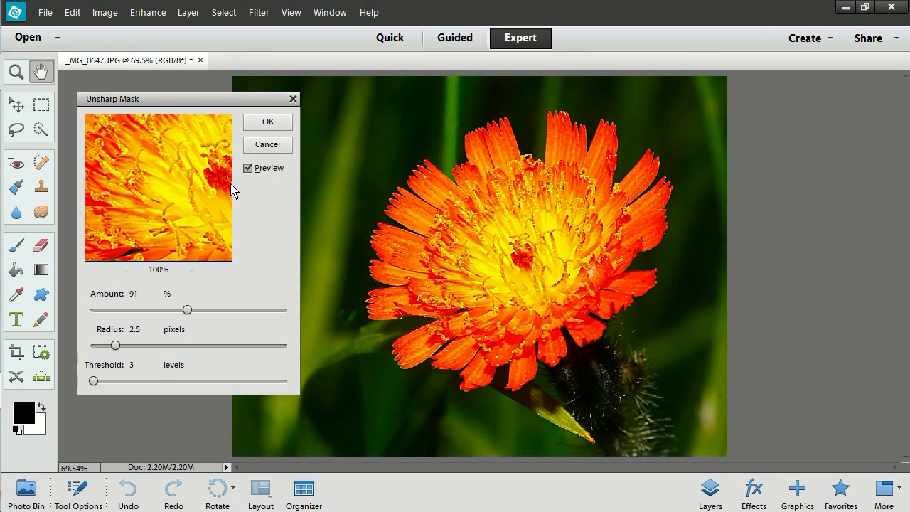
left_click(248, 168)
left_click(268, 127)
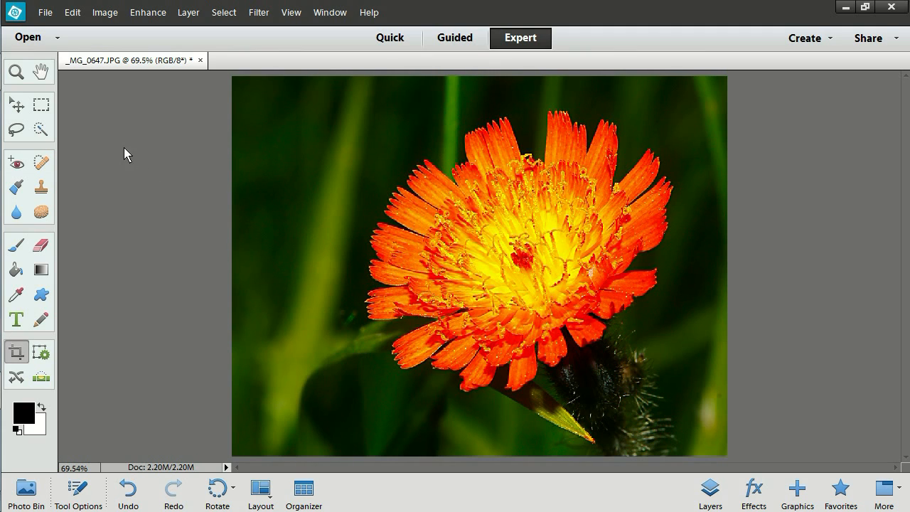
- Save the sharpened photo as a new JPEG file named NCEH0213IndianPaintbrush02 in the Print Elements folder
left_click(45, 16)
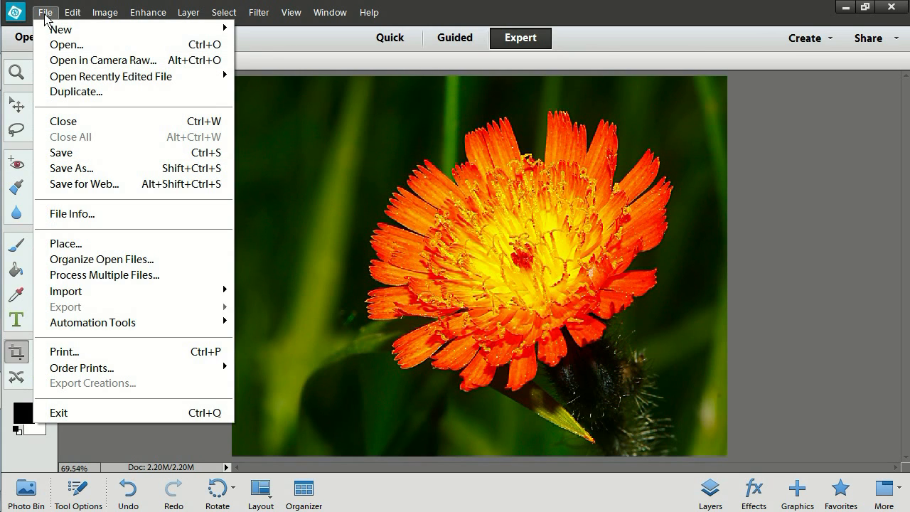
left_click(71, 168)
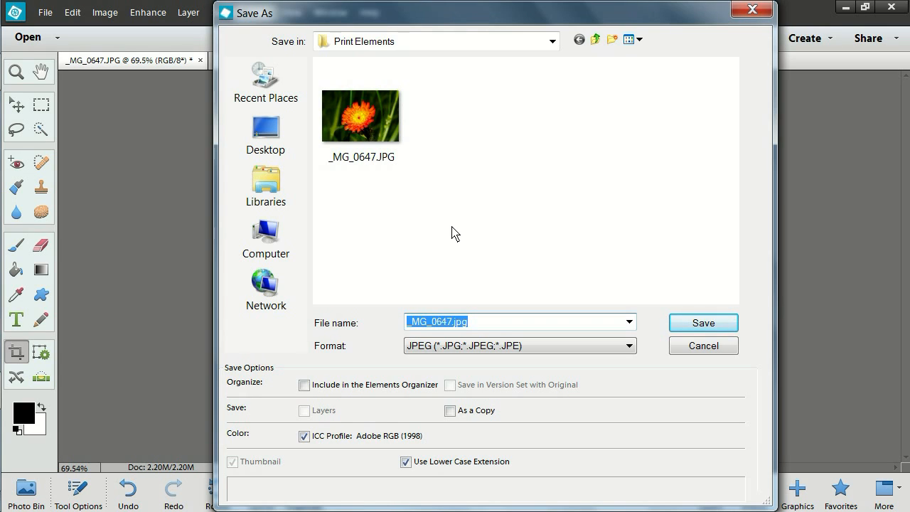
type("NC")
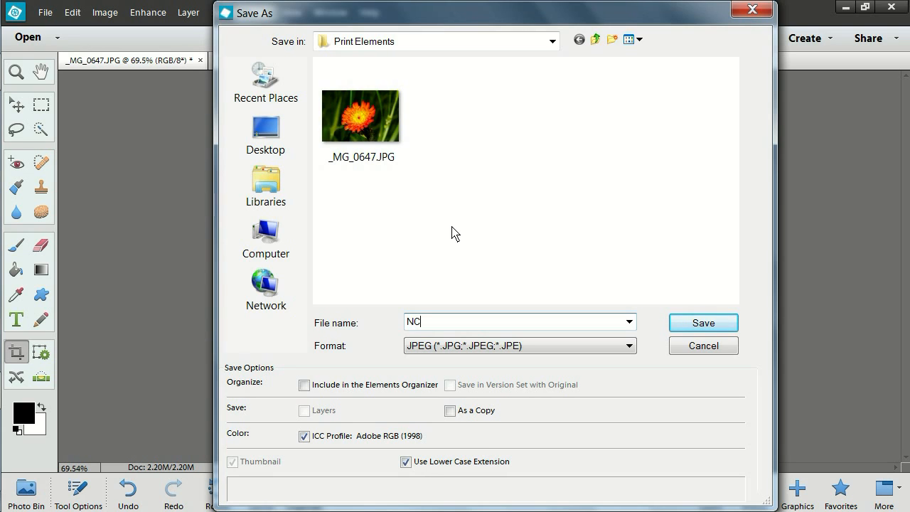
type("EH0213Indian")
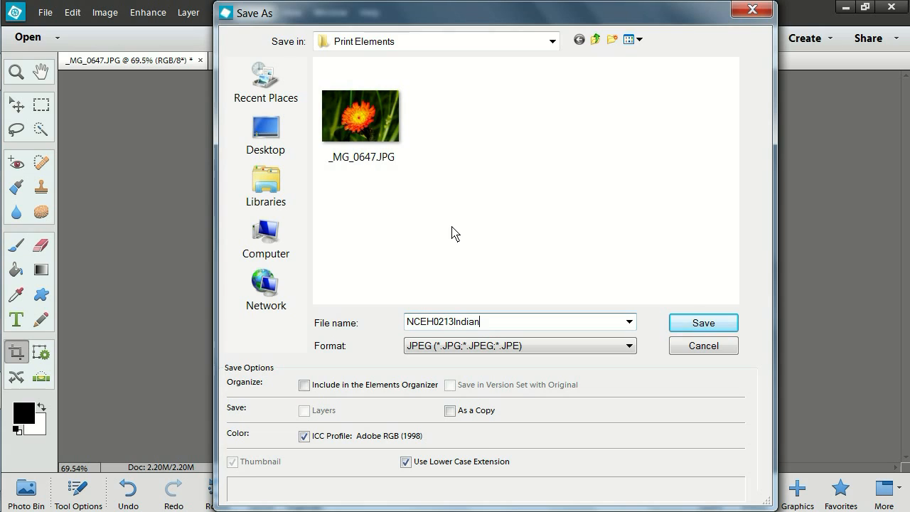
type("Paintbrush02")
left_click(705, 321)
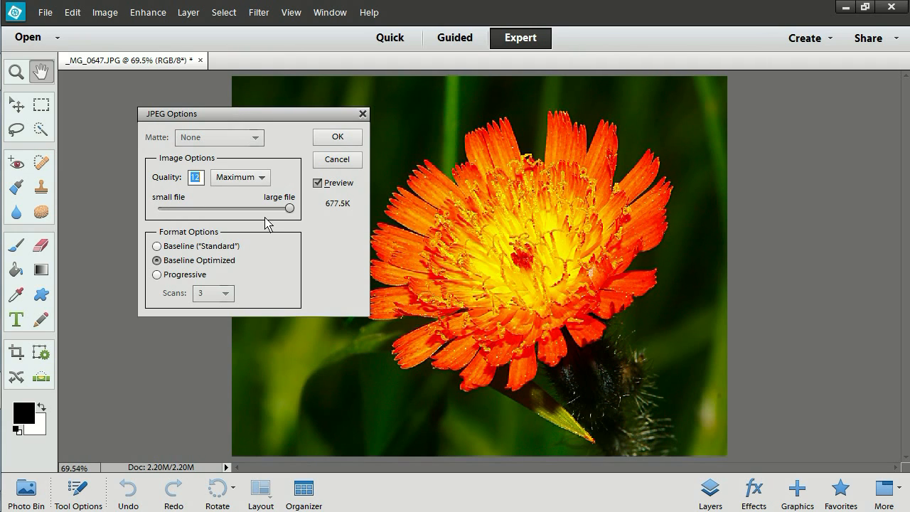
- Try the lowest JPEG quality of 0 and compare the flower with the compression preview off and on
left_click_drag(288, 208, 158, 208)
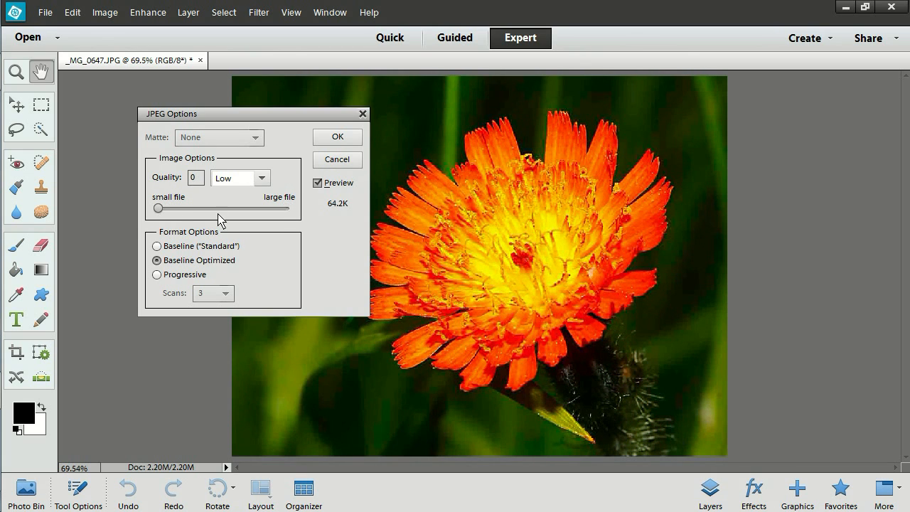
left_click(317, 183)
left_click(318, 185)
left_click(318, 185)
left_click(318, 185)
- Set the JPEG quality to 12 (Maximum), compare the image with and without the preview, and finish saving the file
left_click_drag(157, 209, 297, 222)
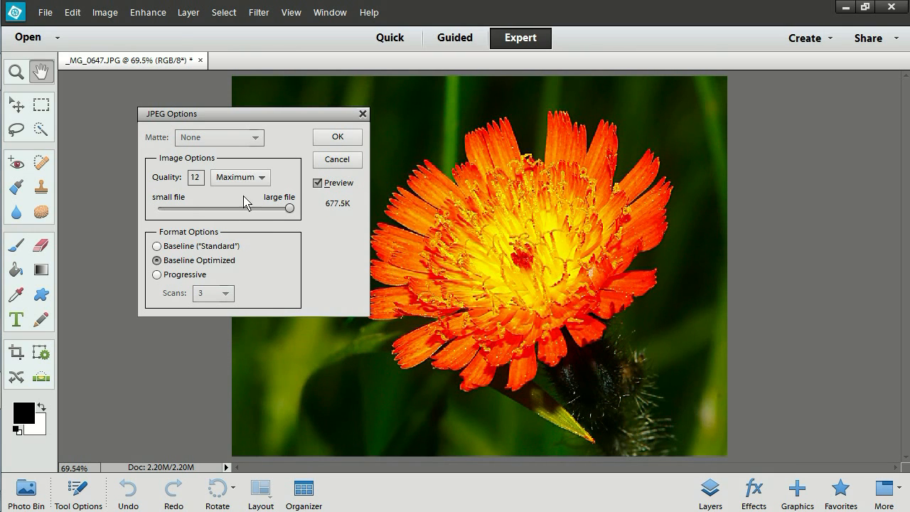
left_click(318, 184)
left_click(318, 184)
left_click(338, 140)
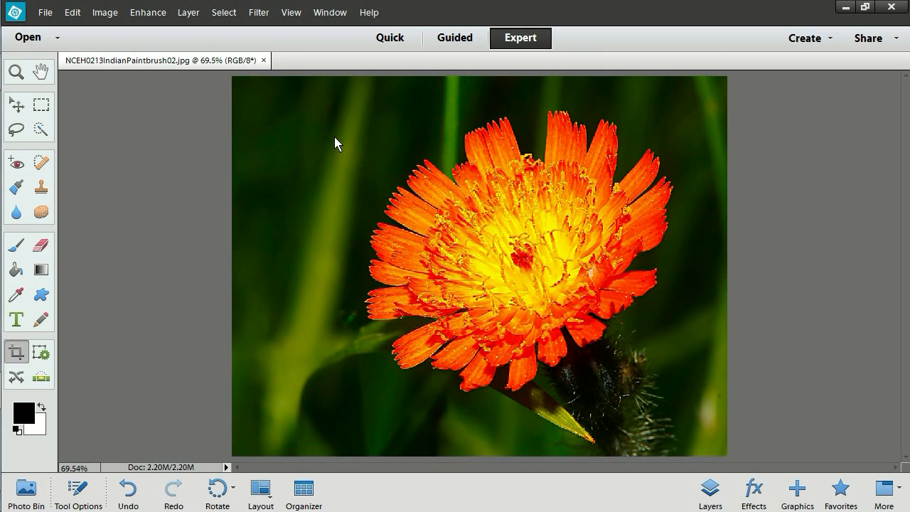